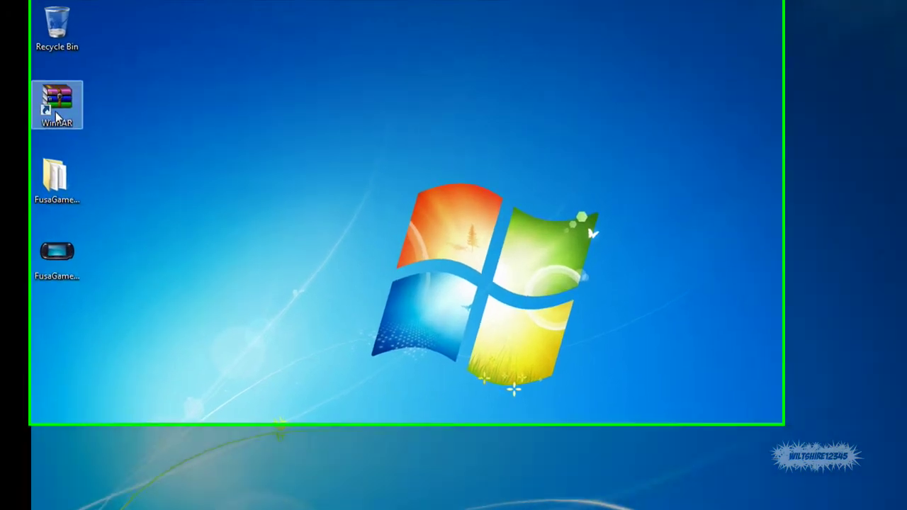
Preview the example FuSA GamePad installer, then close it without installing.
{"action": "left_click", "coordinate": [70, 103]}
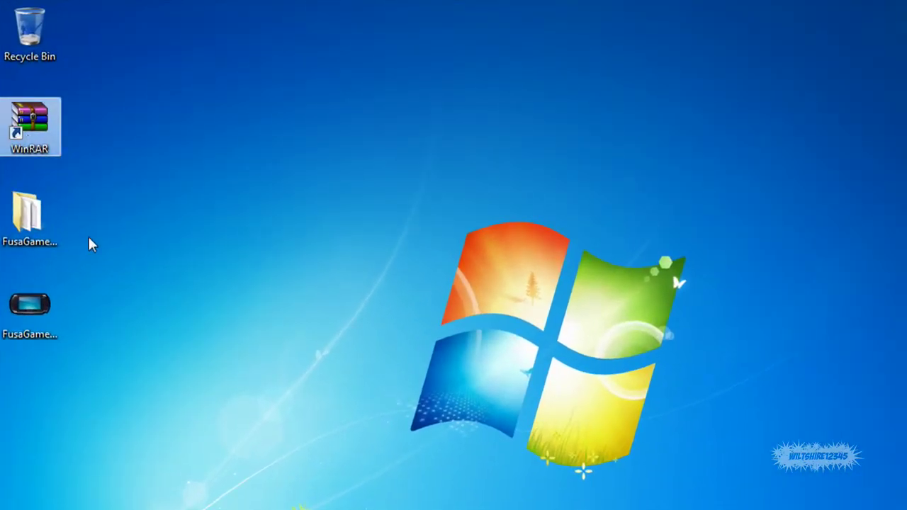
{"action": "left_click", "coordinate": [41, 241]}
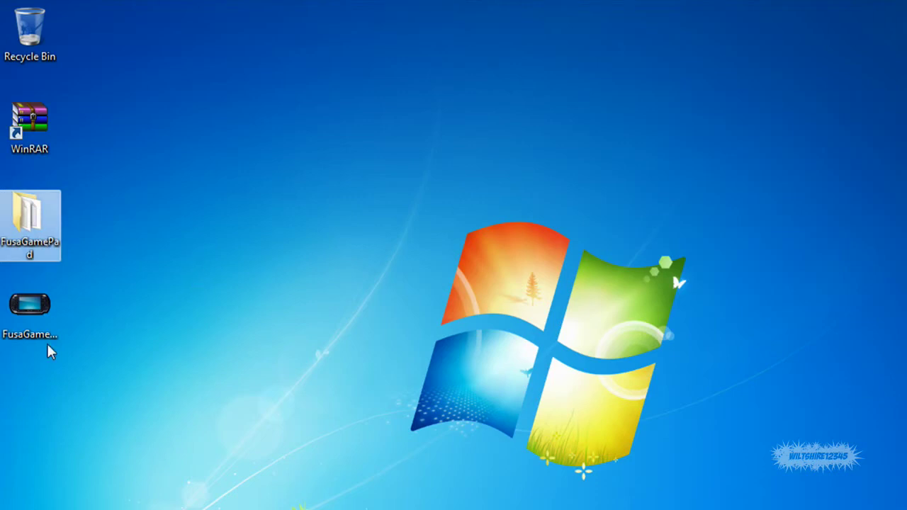
{"action": "double_click", "coordinate": [42, 312]}
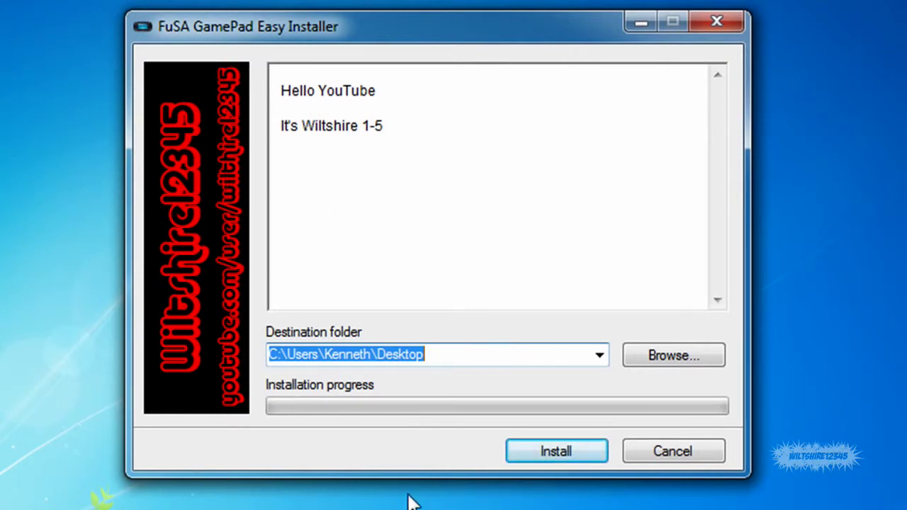
{"action": "left_click", "coordinate": [655, 447]}
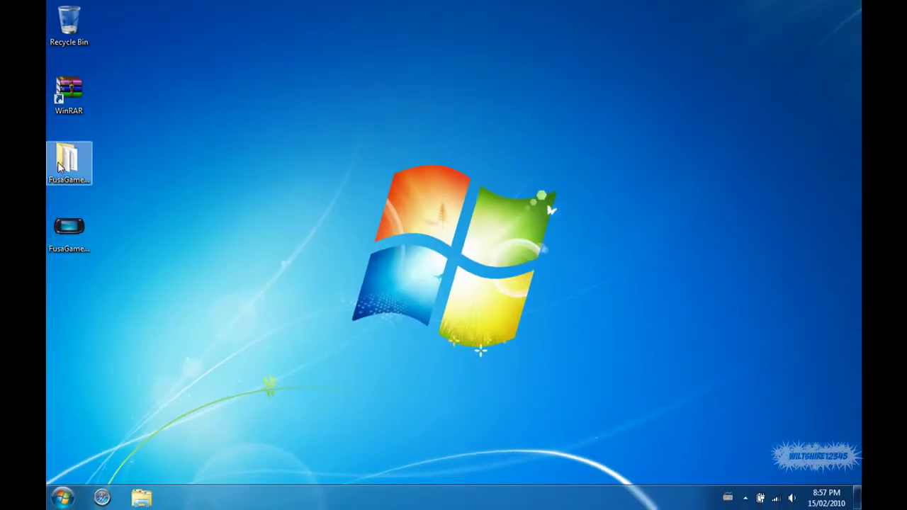
Create a new folder named PSP on the desktop.
{"action": "right_click", "coordinate": [248, 183]}
{"action": "mouse_move", "coordinate": [398, 284]}
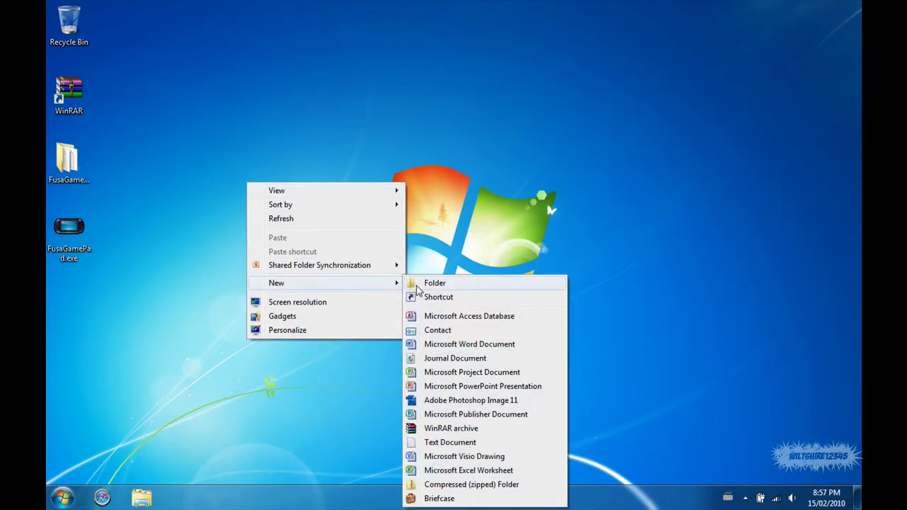
{"action": "left_click", "coordinate": [432, 283]}
{"action": "type", "text": "PSP"}
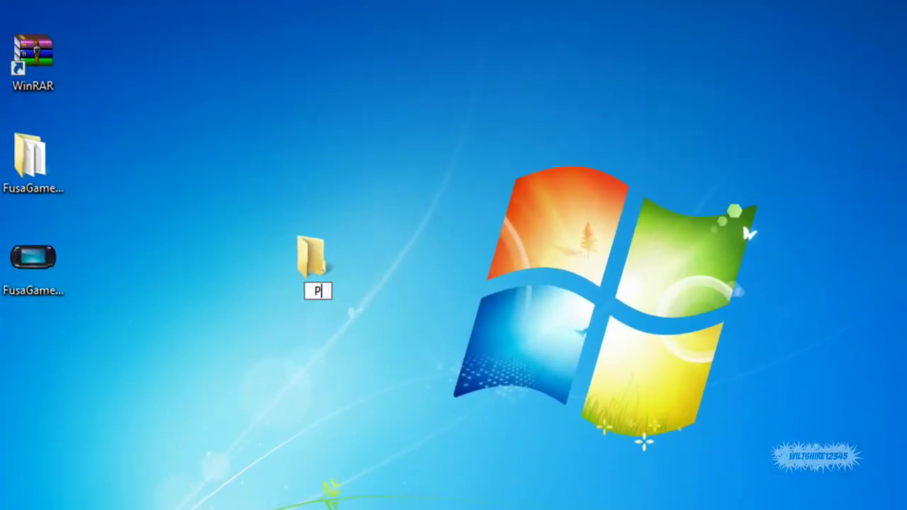
{"action": "key", "text": "Return"}
{"action": "left_click", "coordinate": [447, 241]}
Create a GAME folder on the desktop and move FusaGamePad into it.
{"action": "right_click", "coordinate": [447, 240]}
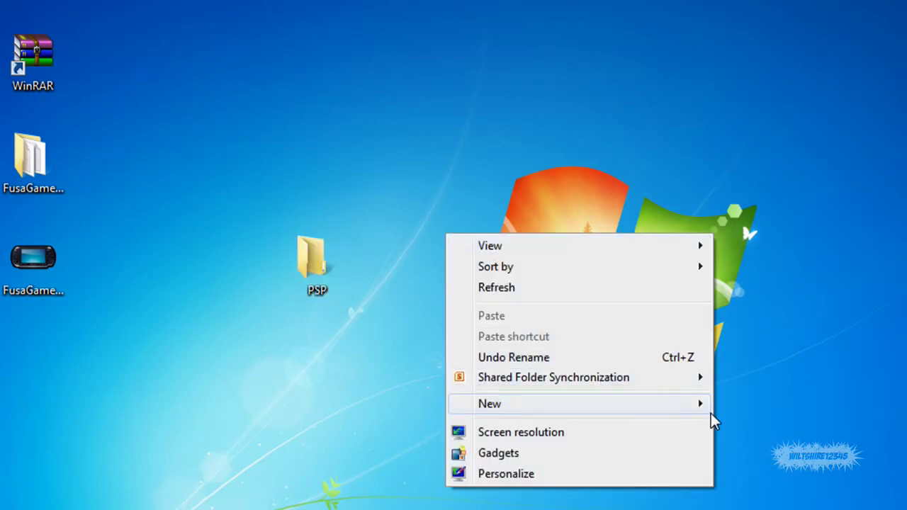
{"action": "mouse_move", "coordinate": [700, 410]}
{"action": "left_click", "coordinate": [786, 86]}
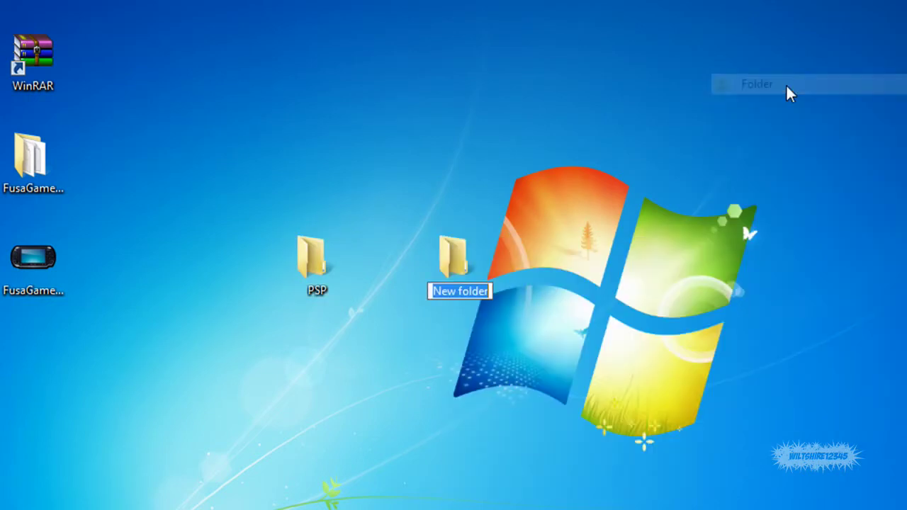
{"action": "type", "text": "GAME"}
{"action": "key", "text": "Return"}
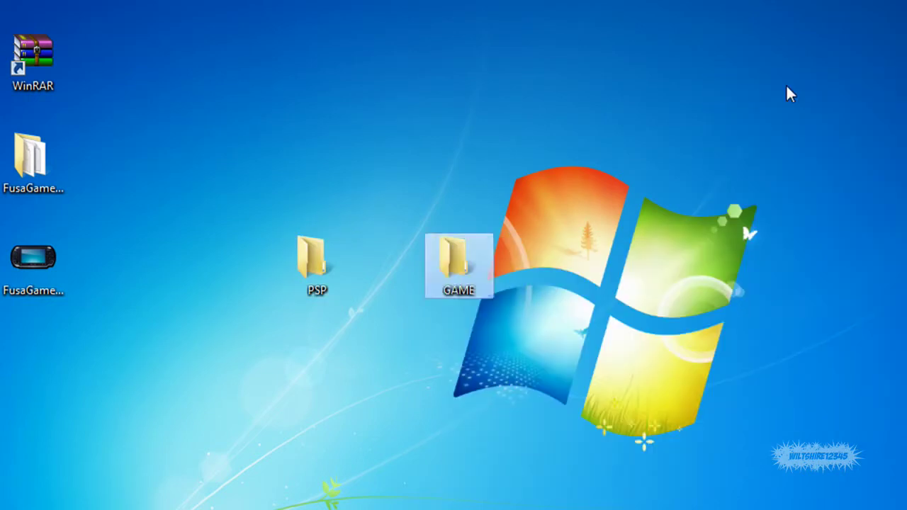
{"action": "left_click", "coordinate": [38, 181]}
{"action": "left_click_drag", "start_coordinate": [39, 180], "coordinate": [298, 277]}
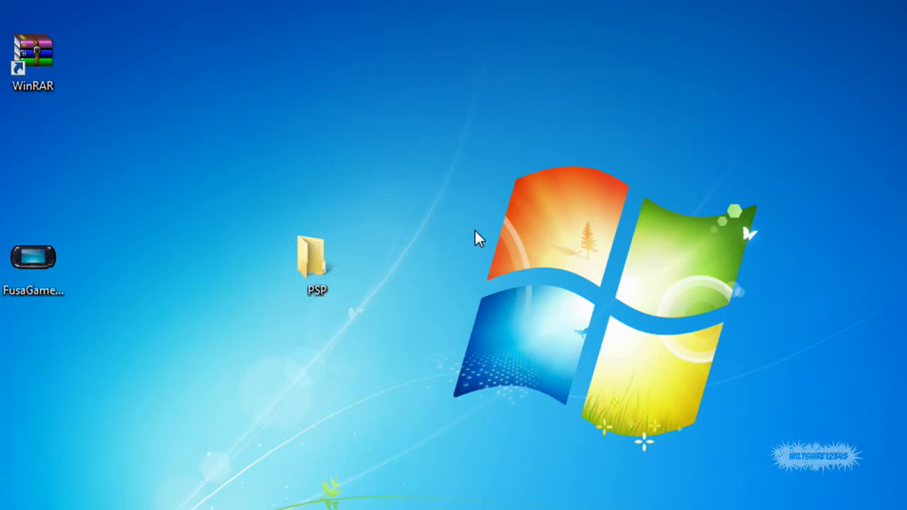
{"action": "right_click", "coordinate": [503, 193]}
{"action": "mouse_move", "coordinate": [760, 369]}
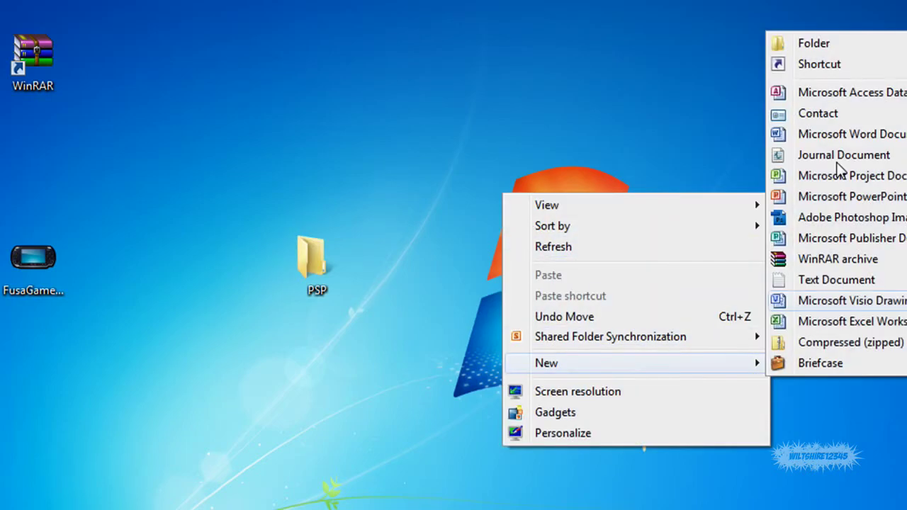
{"action": "left_click", "coordinate": [824, 43]}
{"action": "type", "text": "Progrms"}
{"action": "key", "text": "BackSpace"}
{"action": "key", "text": "BackSpace"}
{"action": "type", "text": "am files"}
{"action": "key", "text": "Return"}
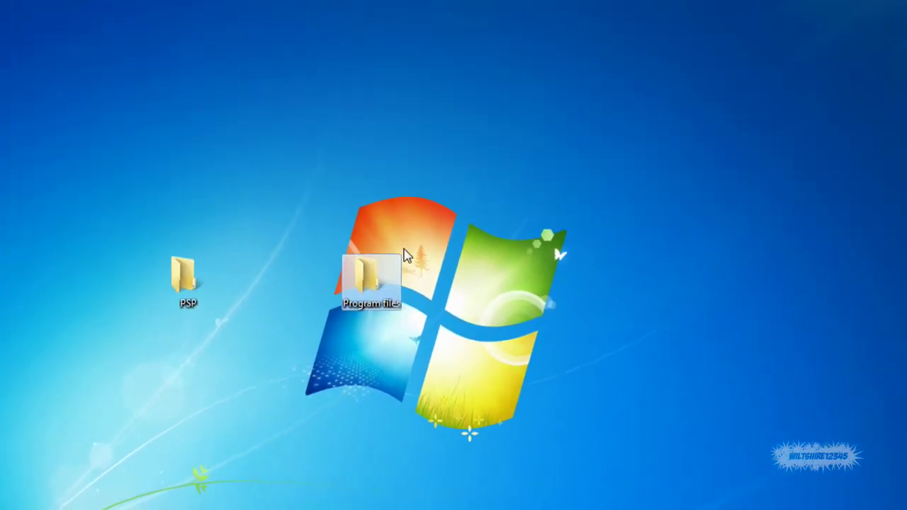
{"action": "double_click", "coordinate": [397, 263]}
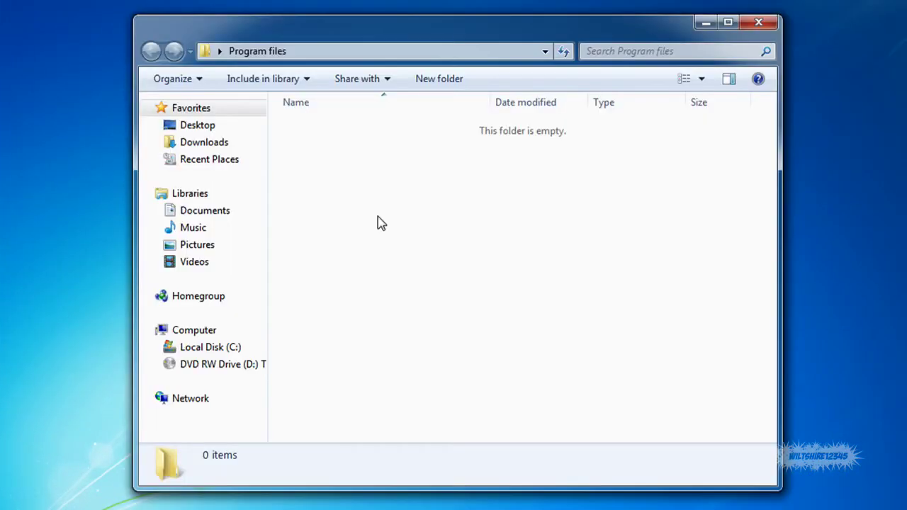
{"action": "right_click", "coordinate": [378, 218]}
{"action": "mouse_move", "coordinate": [586, 429]}
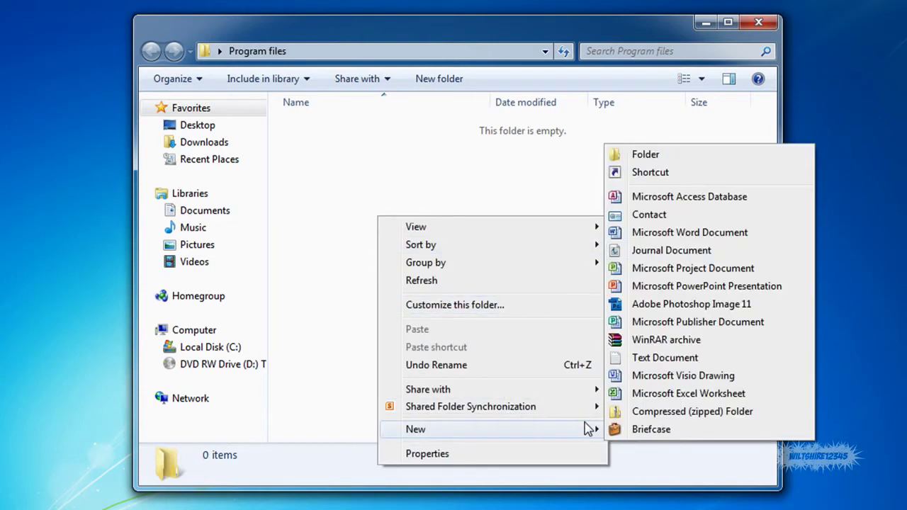
{"action": "left_click", "coordinate": [664, 155]}
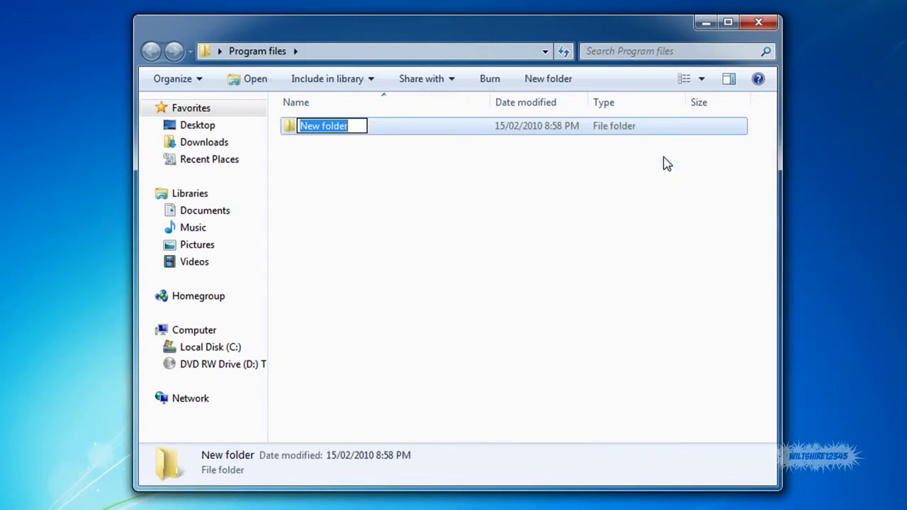
{"action": "type", "text": "Sony"}
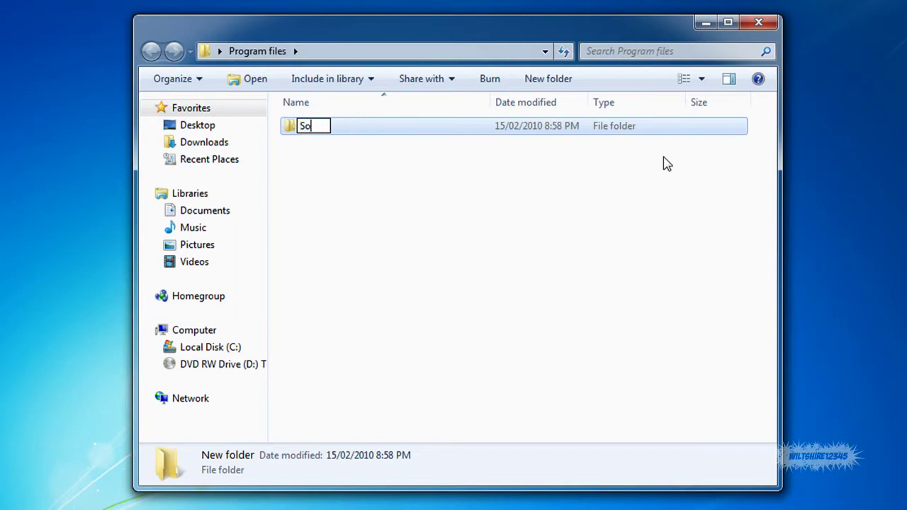
{"action": "key", "text": "Return"}
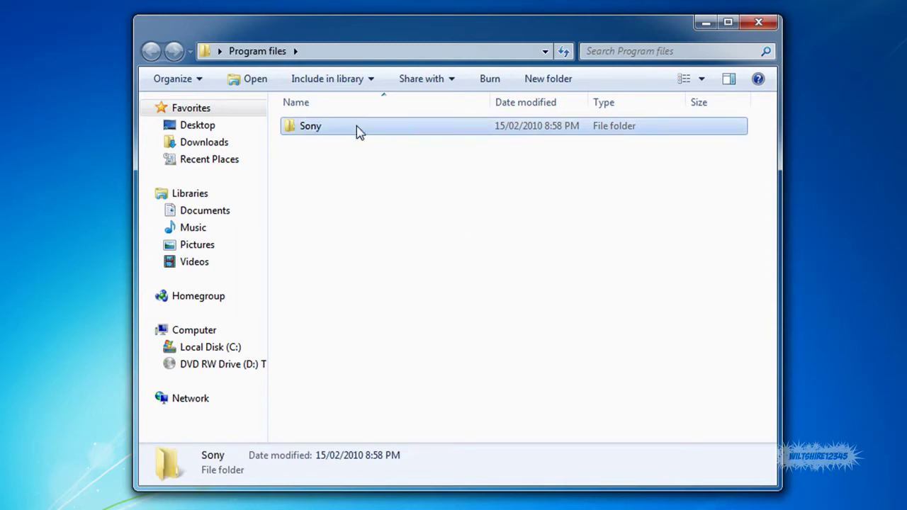
{"action": "double_click", "coordinate": [358, 131]}
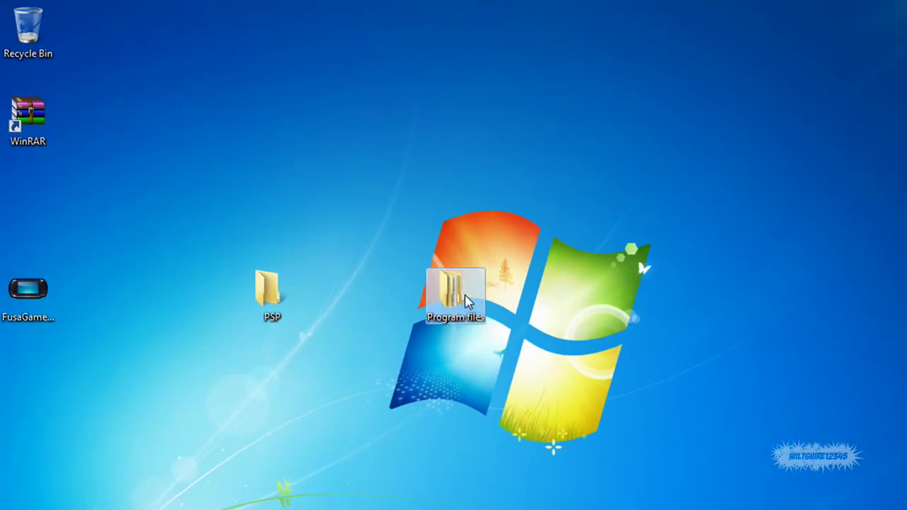
{"action": "left_click", "coordinate": [465, 300]}
{"action": "key", "text": "Delete"}
{"action": "key", "text": "Return"}
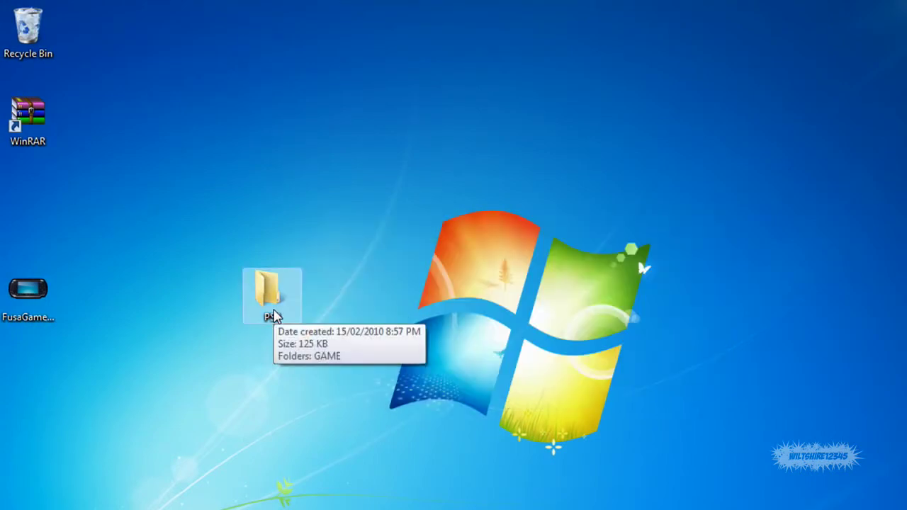
Add the PSP folder to a self-extracting PSP.exe archive using Best compression.
{"action": "right_click", "coordinate": [273, 316]}
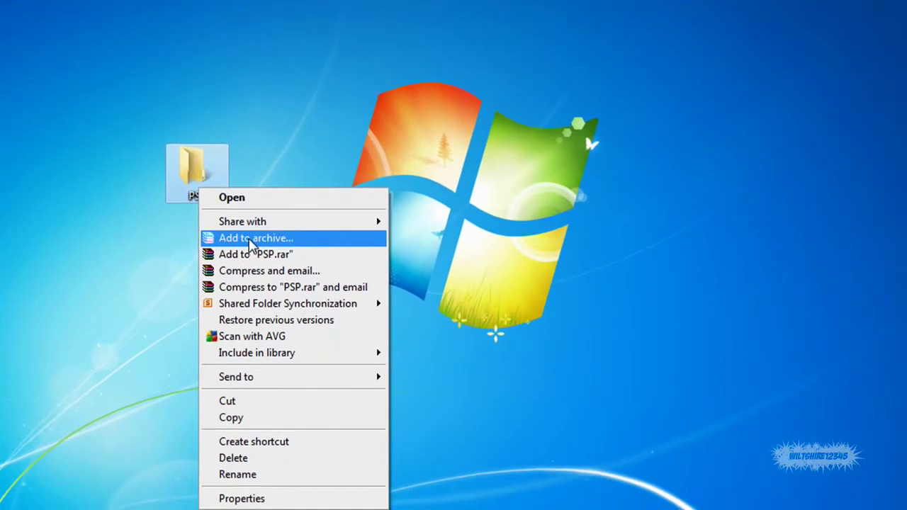
{"action": "left_click", "coordinate": [251, 241]}
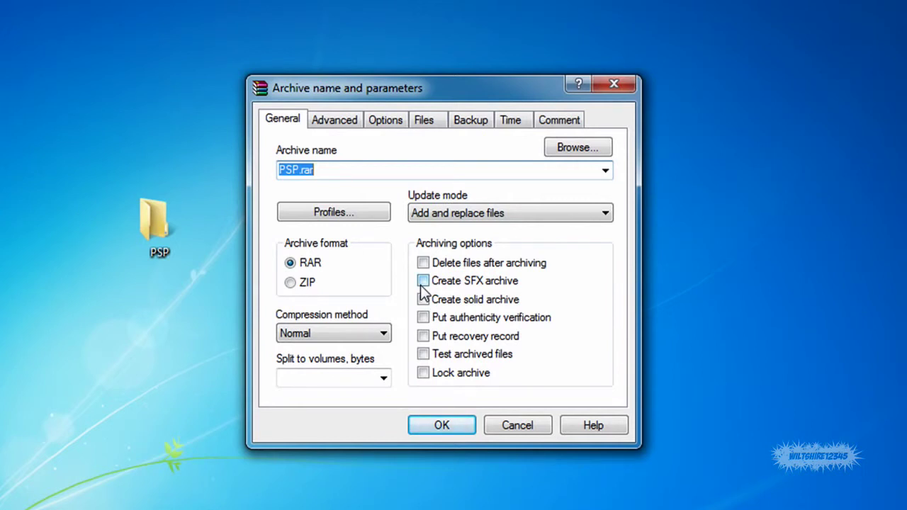
{"action": "left_click", "coordinate": [423, 284]}
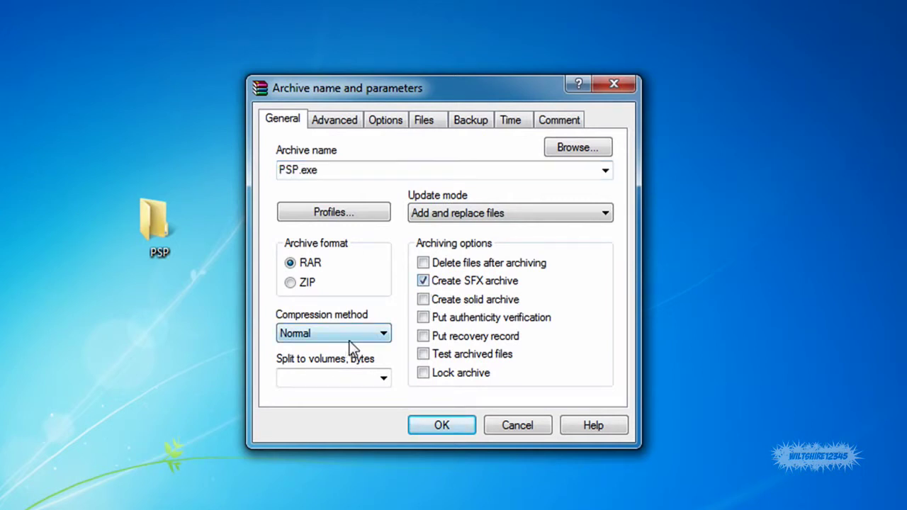
{"action": "left_click", "coordinate": [360, 337]}
{"action": "left_click", "coordinate": [316, 411]}
{"action": "left_click", "coordinate": [337, 124]}
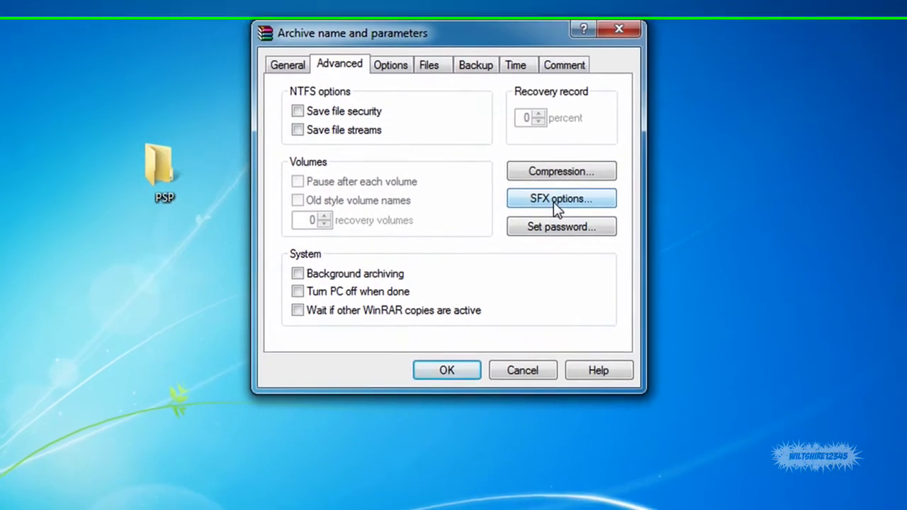
Set the SFX extraction path to X:\ and choose Overwrite all files.
{"action": "left_click", "coordinate": [553, 255]}
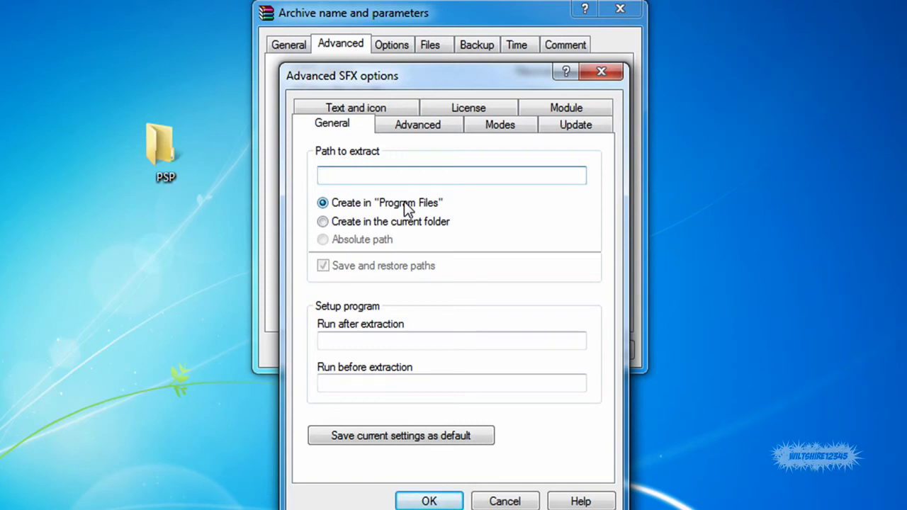
{"action": "type", "text": "X:\\\\"}
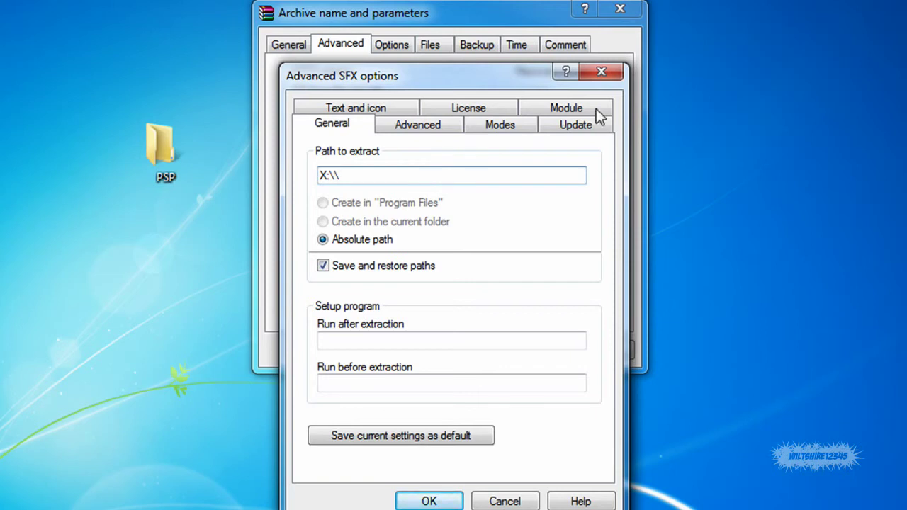
{"action": "left_click", "coordinate": [558, 126]}
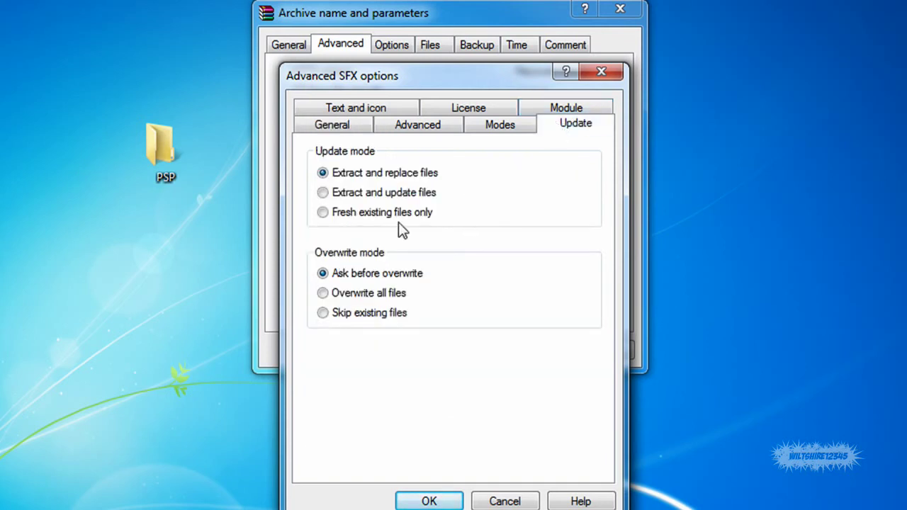
{"action": "left_click", "coordinate": [324, 293]}
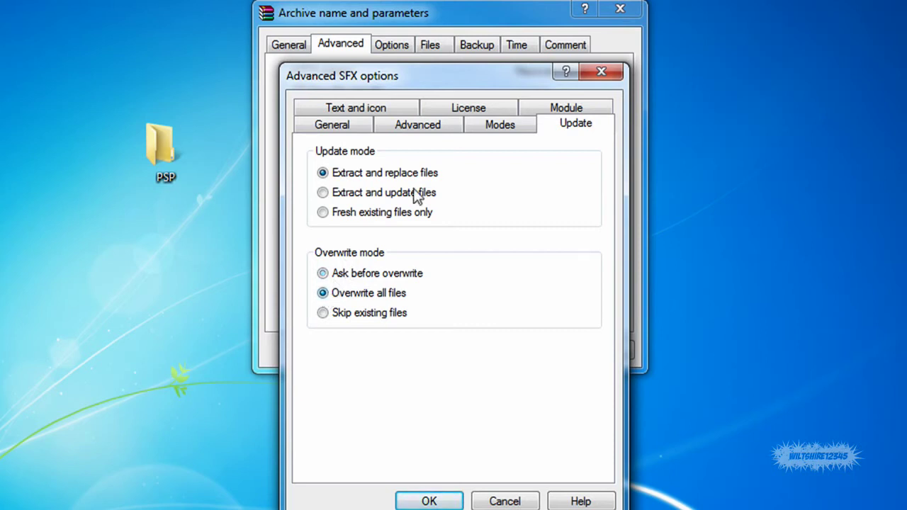
Set the SFX window title to 'FuSA GamePad Easy Installer'.
{"action": "left_click", "coordinate": [377, 114]}
{"action": "left_click", "coordinate": [376, 165]}
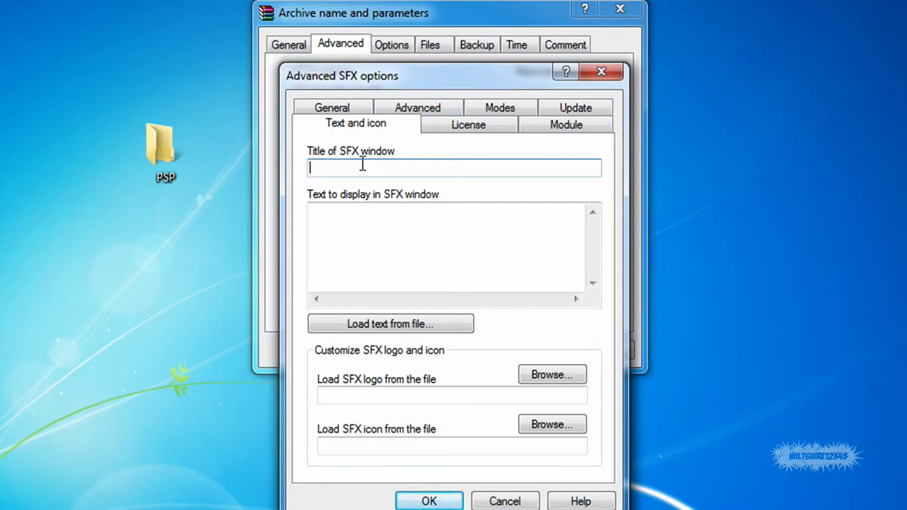
{"action": "type", "text": "FuSA GamePad Easy In"}
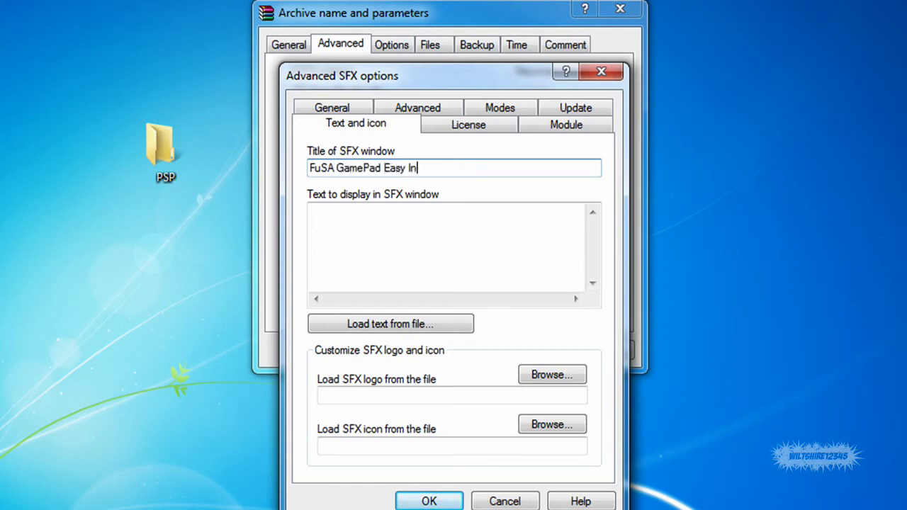
{"action": "type", "text": "staller"}
Enter 'Hello YouTube' plus a channel sign-off line as the display text.
{"action": "left_click", "coordinate": [350, 253]}
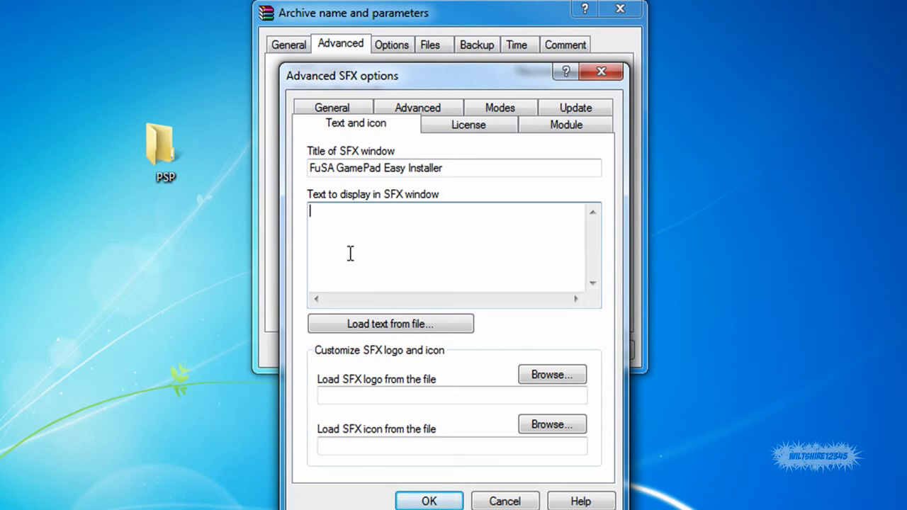
{"action": "type", "text": "Hello YouTube"}
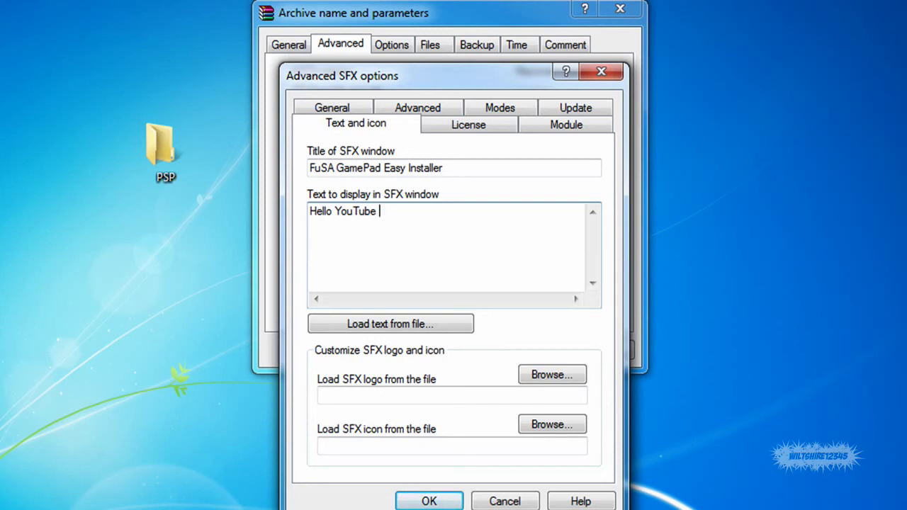
{"action": "key", "text": "Return"}
{"action": "key", "text": "Return"}
{"action": "type", "text": "It's Wiltshire 1-5"}
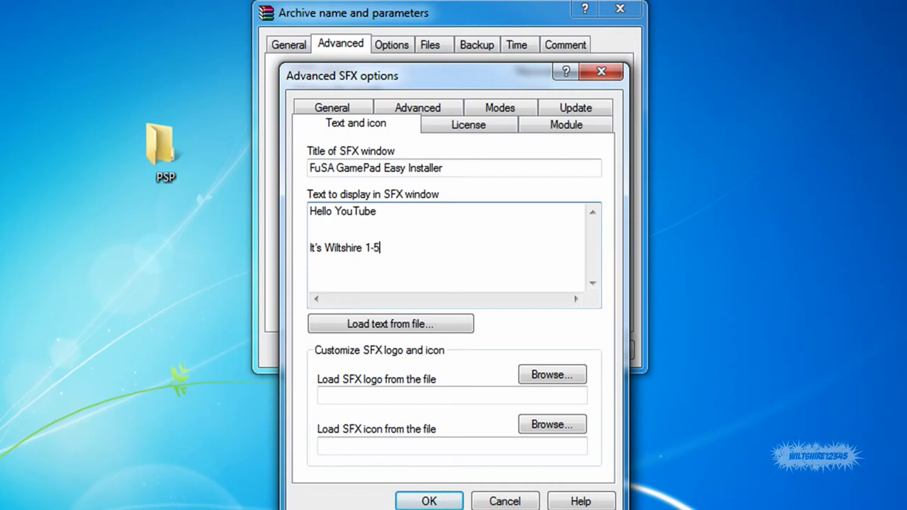
Set Untitled-2.bmp from Pictures as the SFX logo.
{"action": "left_click", "coordinate": [548, 376]}
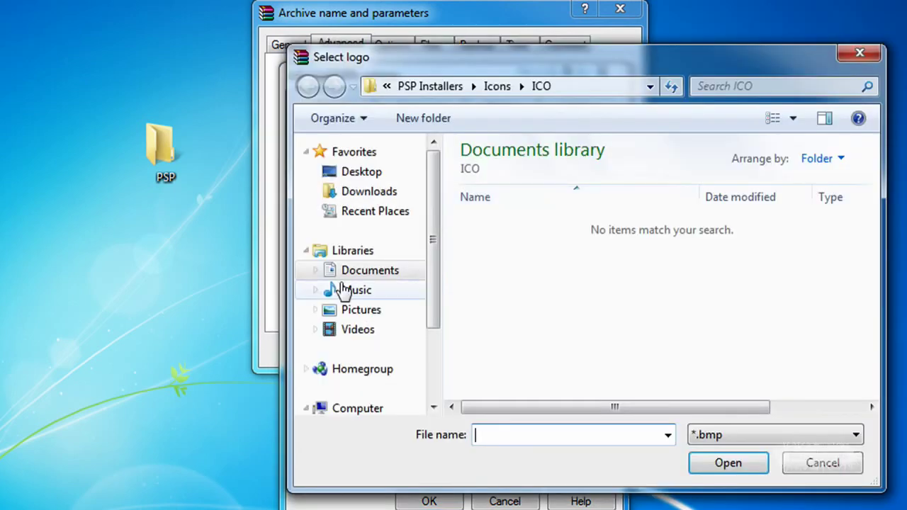
{"action": "left_click", "coordinate": [365, 313]}
{"action": "double_click", "coordinate": [724, 236]}
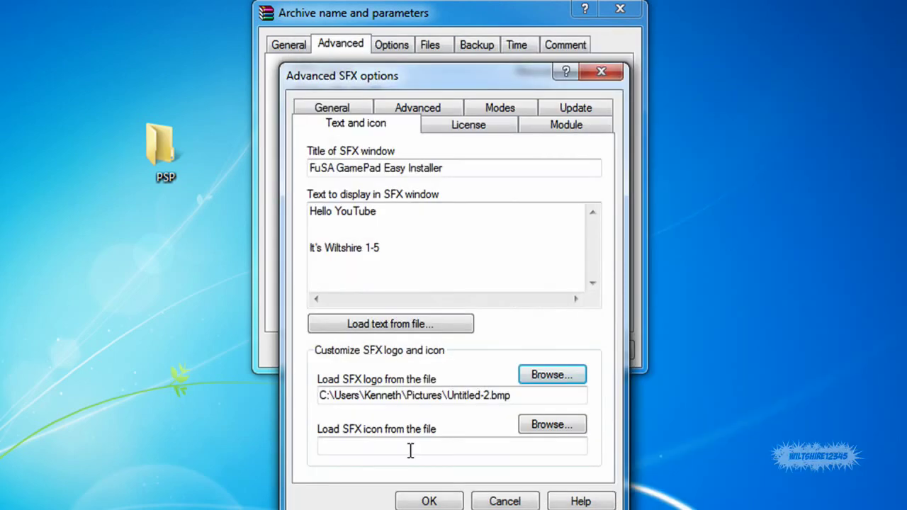
Set Sony Playstation Blue.ico from Documents\PSP Installers\Icons\ICO as the SFX icon.
{"action": "left_click", "coordinate": [553, 426]}
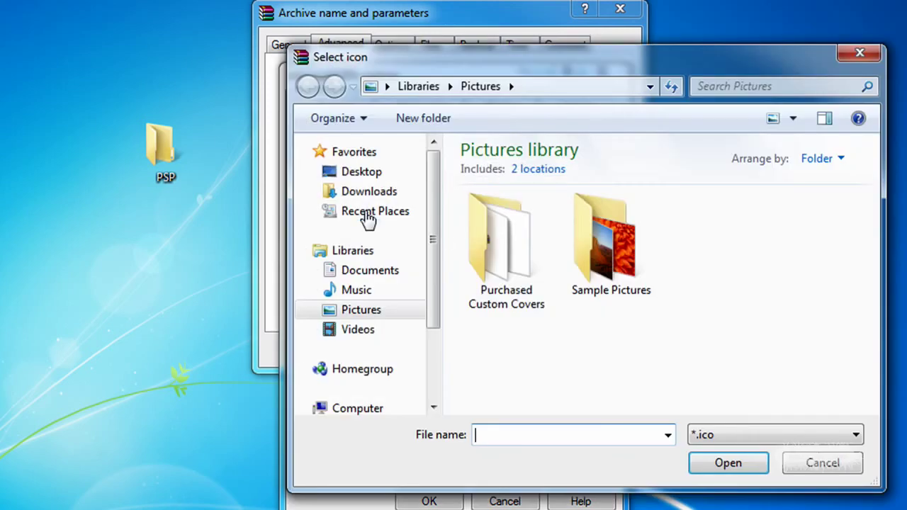
{"action": "left_click", "coordinate": [354, 278]}
{"action": "double_click", "coordinate": [525, 324]}
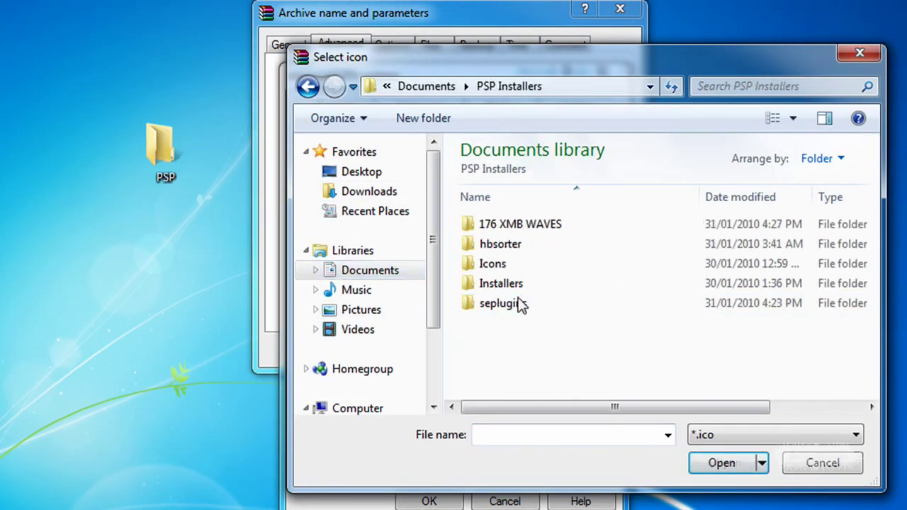
{"action": "double_click", "coordinate": [496, 263]}
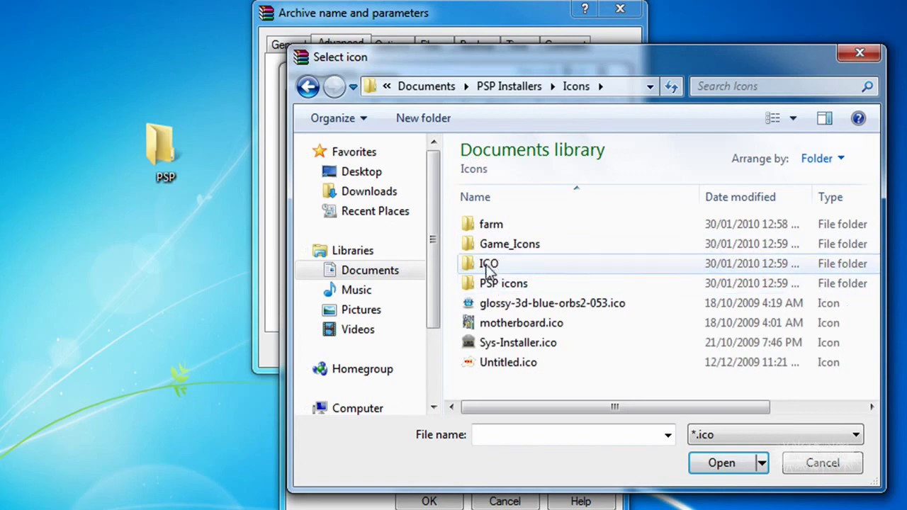
{"action": "left_click", "coordinate": [489, 269]}
{"action": "double_click", "coordinate": [488, 268]}
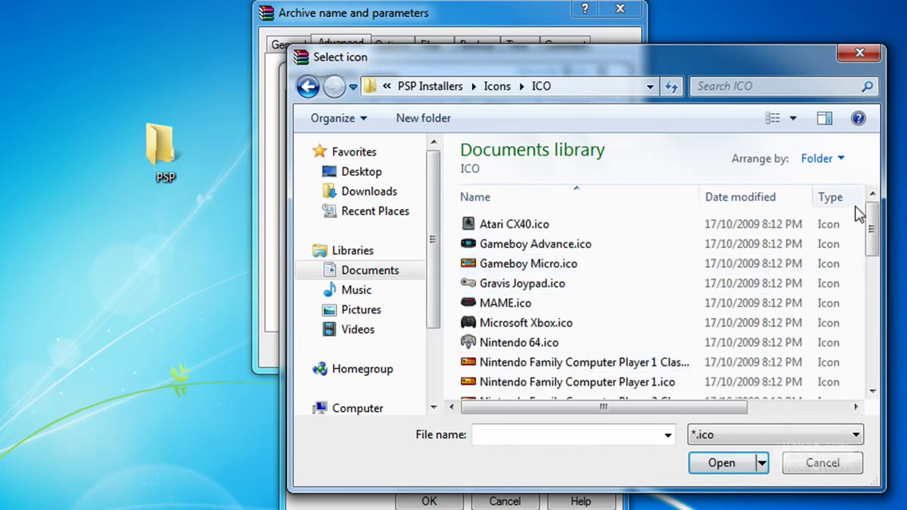
{"action": "left_click_drag", "start_coordinate": [872, 214], "coordinate": [869, 317]}
{"action": "left_click", "coordinate": [513, 361]}
{"action": "double_click", "coordinate": [513, 361]}
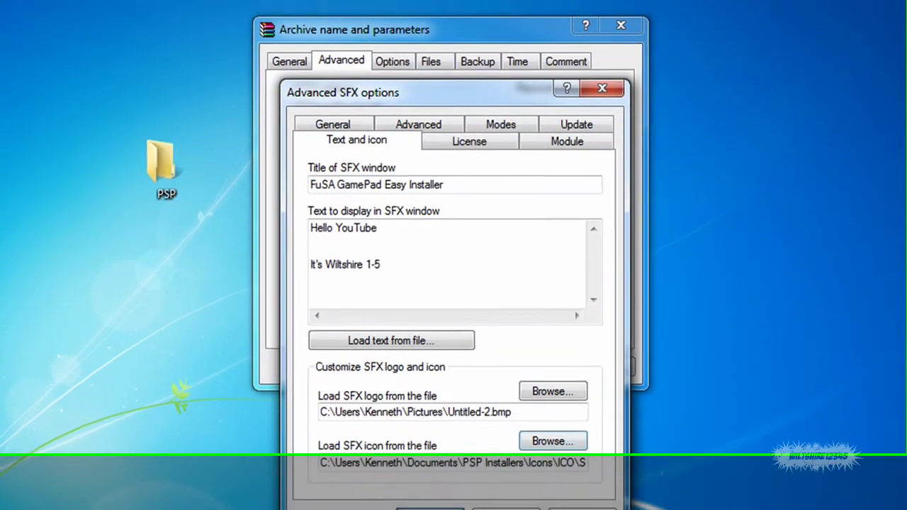
Build PSP.exe on the desktop and run it to open the installer.
{"action": "left_click", "coordinate": [426, 501]}
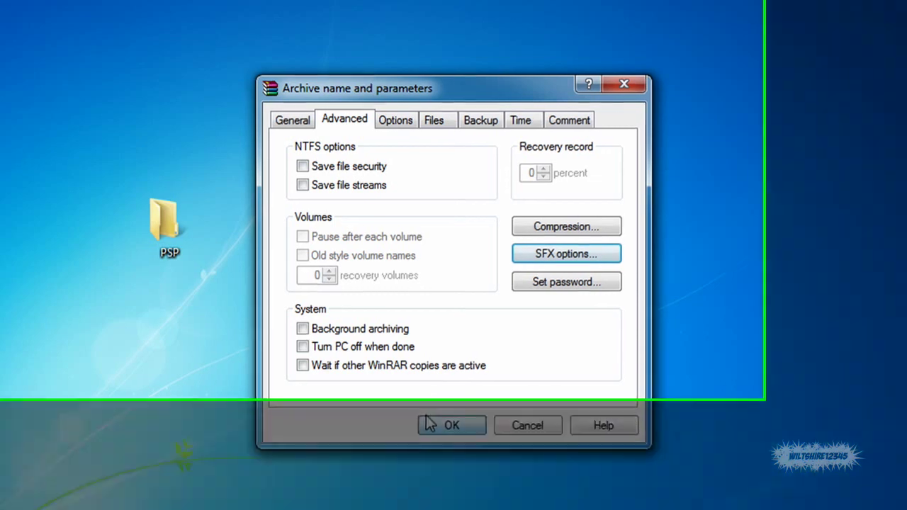
{"action": "left_click", "coordinate": [425, 424]}
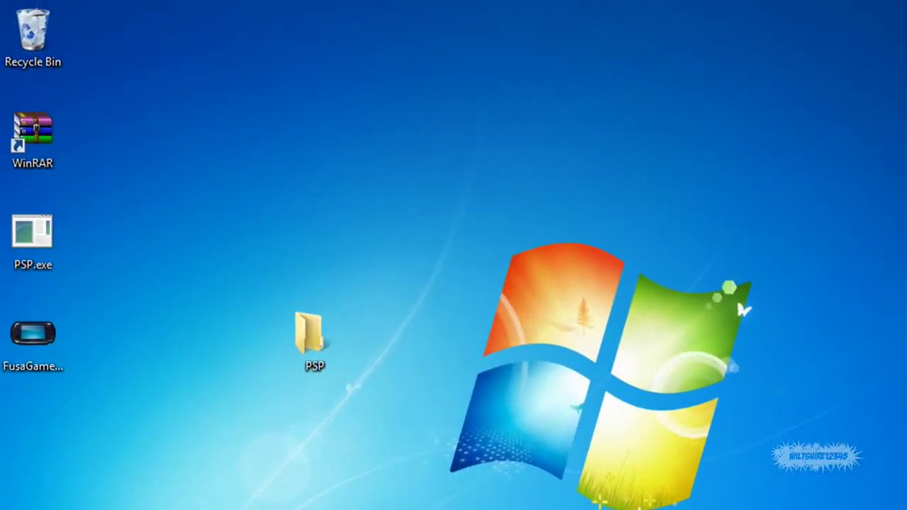
{"action": "double_click", "coordinate": [28, 248]}
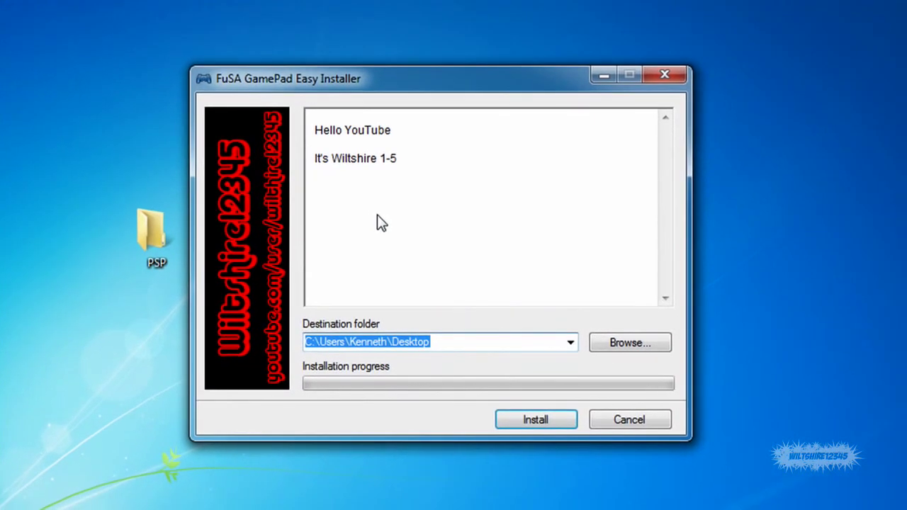